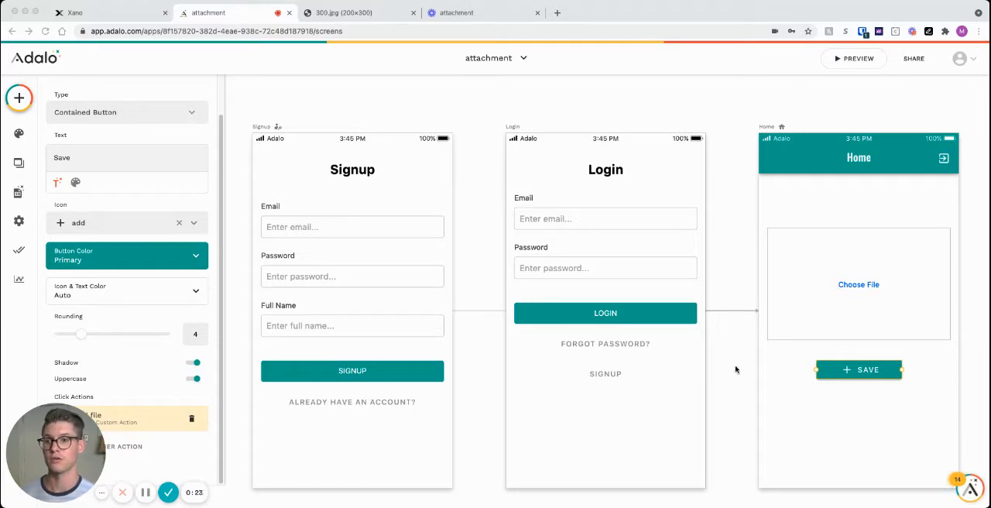
Step: Switch to Xano and examine the storage field types available for the merchant table, including Attachment Metadata
click(82, 14)
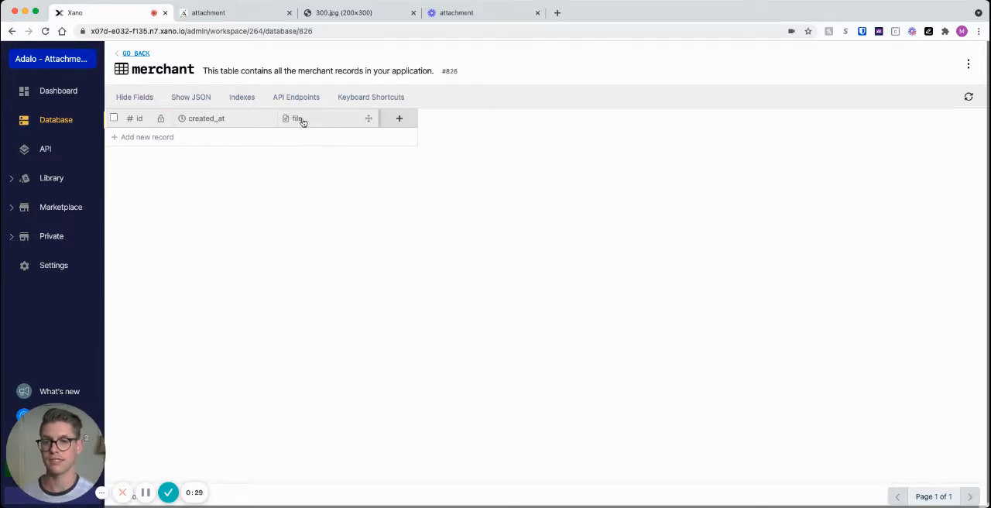
click(402, 120)
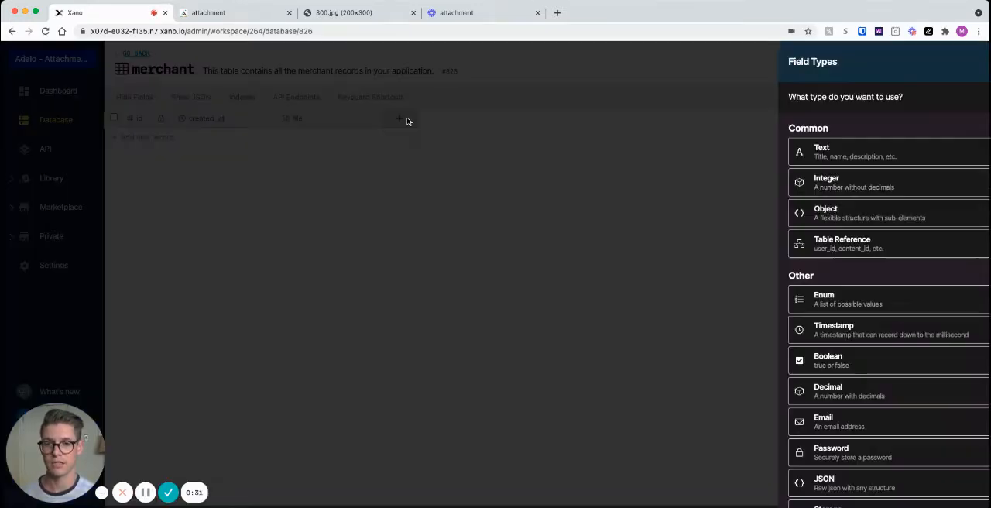
scroll(892, 356, down, 2)
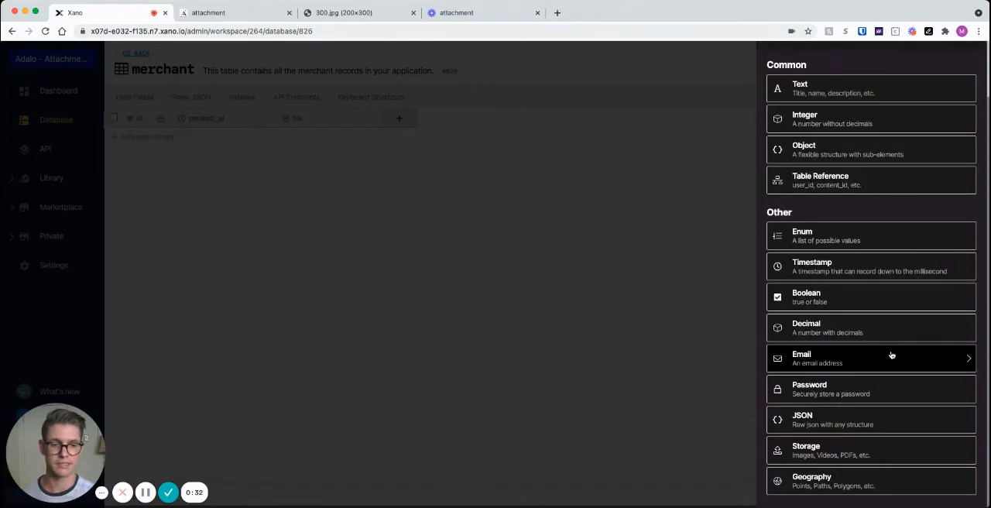
click(845, 454)
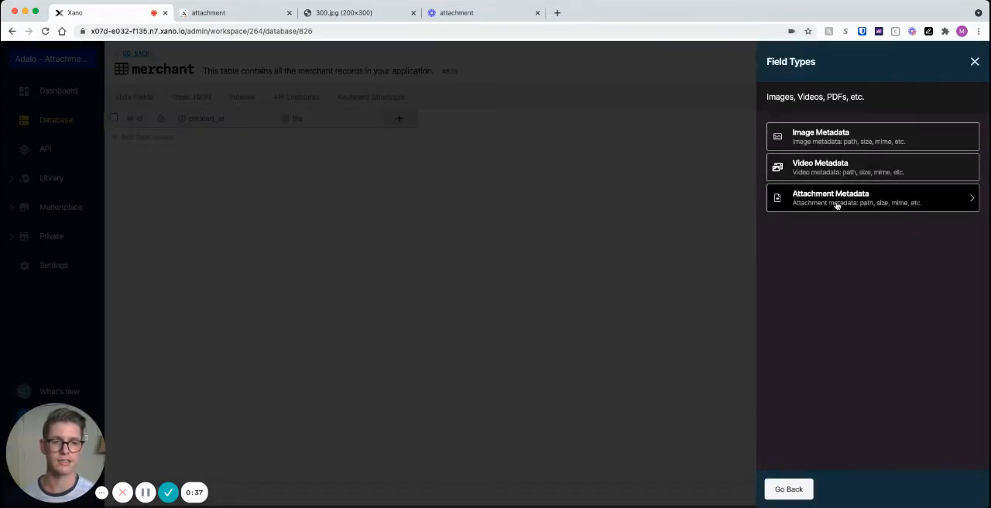
click(973, 61)
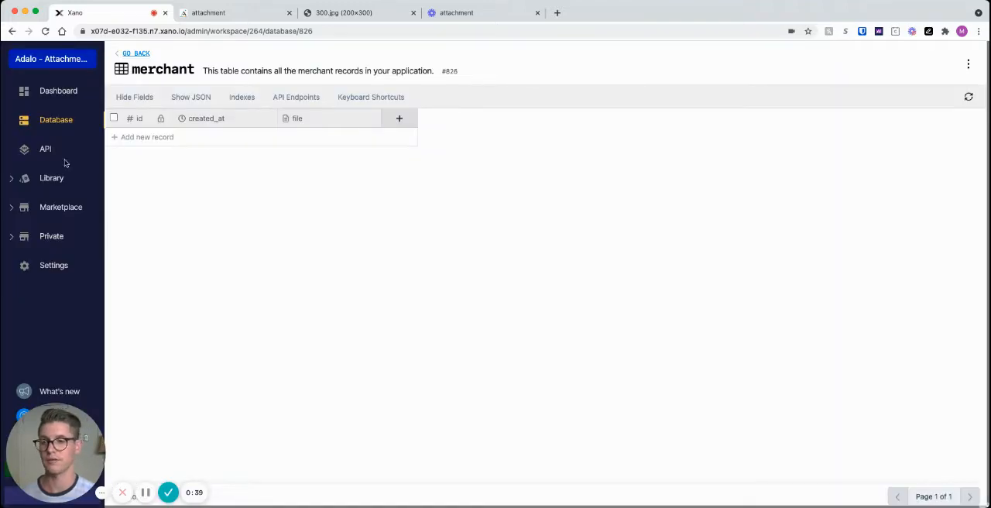
Step: Open the test API group and review the Upload Content templates offered for a new API endpoint
click(48, 150)
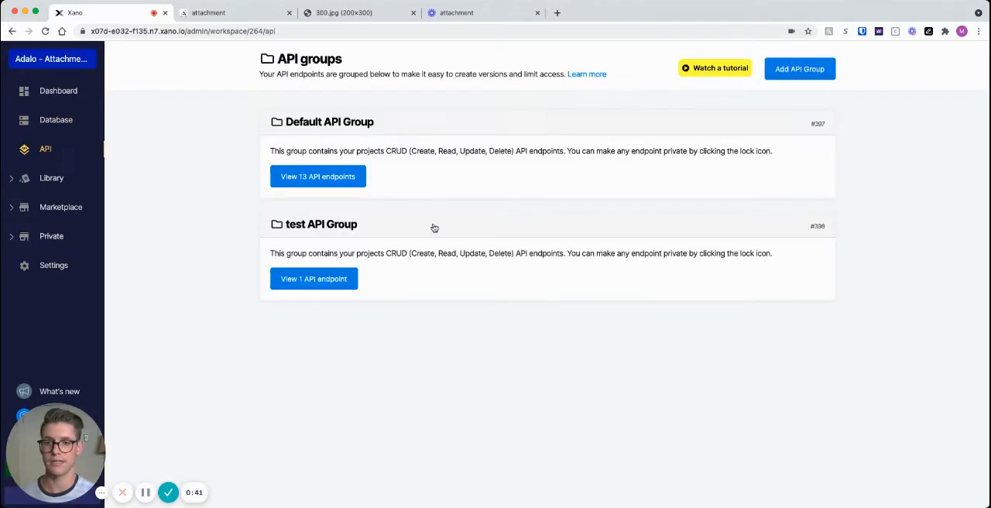
click(445, 261)
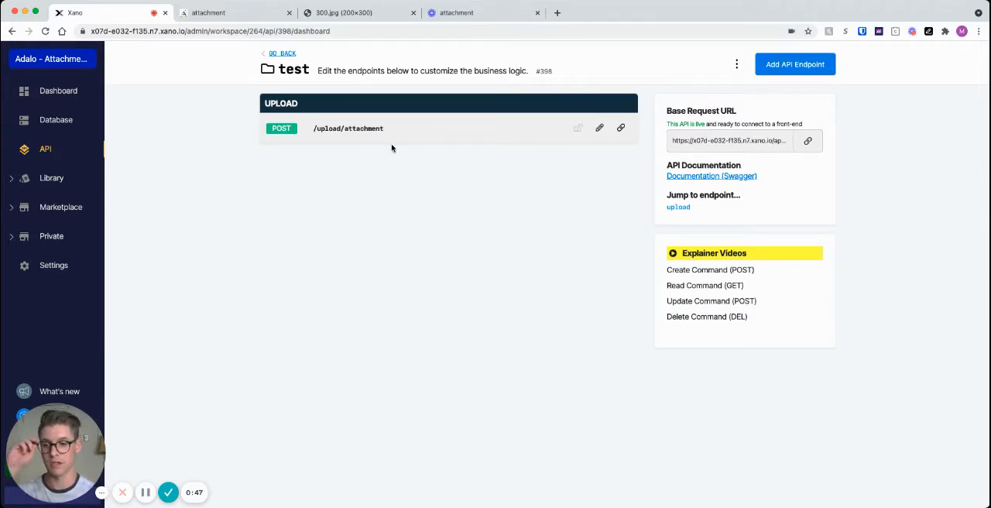
click(783, 70)
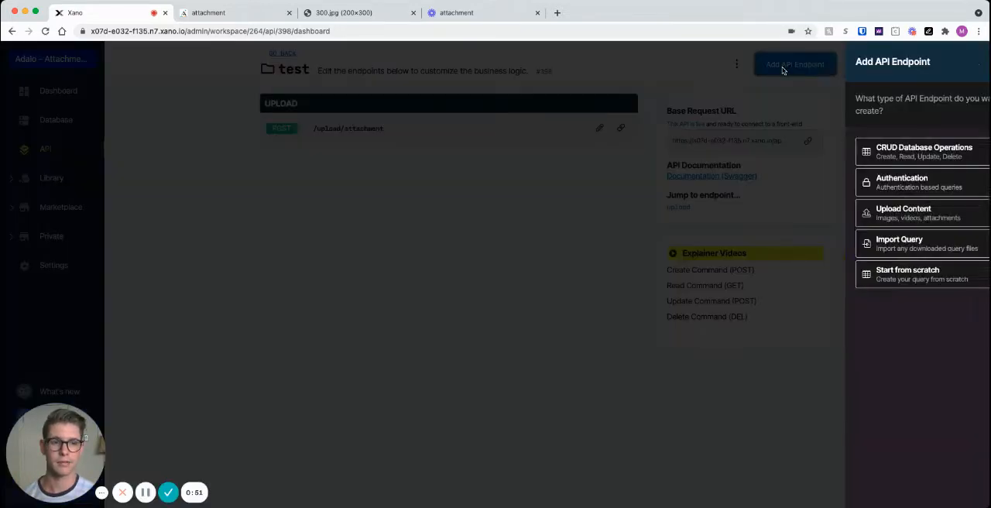
click(863, 223)
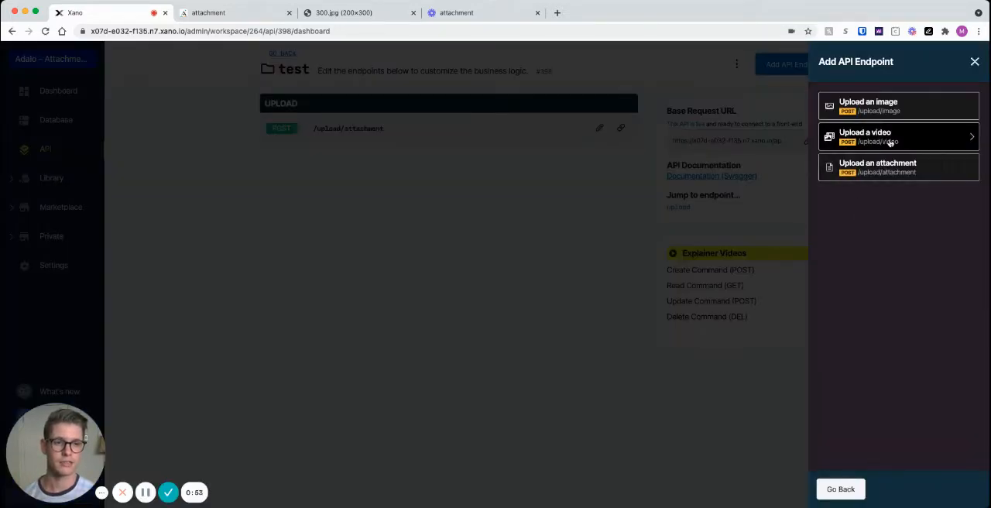
click(973, 61)
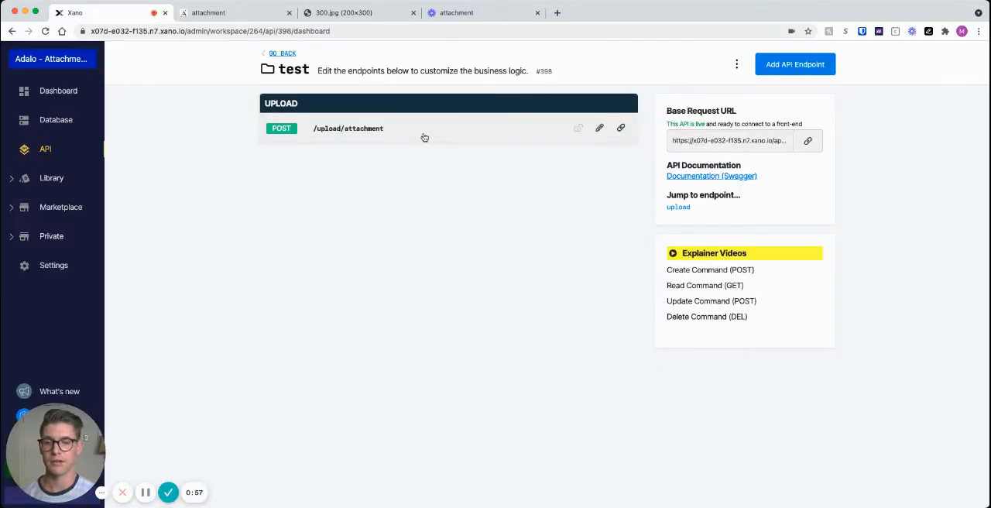
Step: Open the /upload/attachment endpoint and inspect the input mapping of its Add Record function for merchant
click(424, 137)
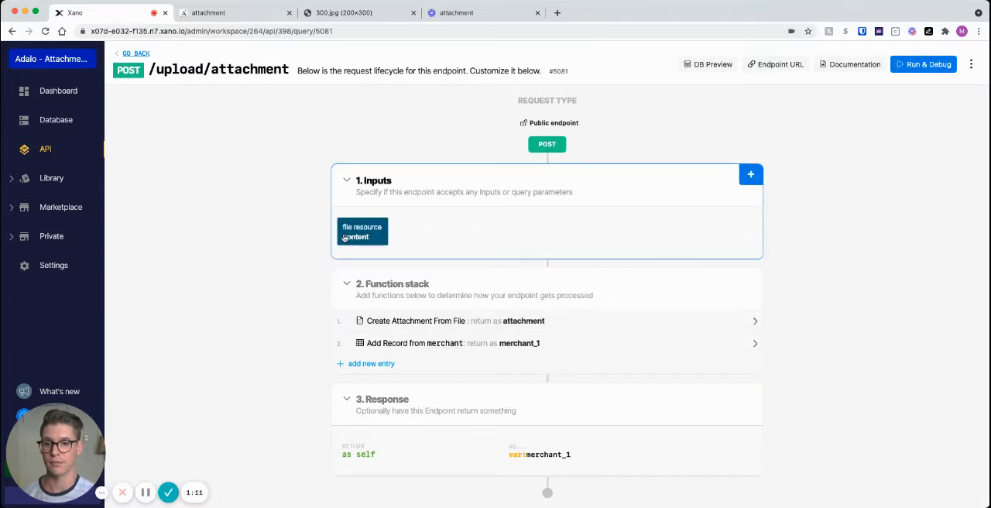
click(565, 349)
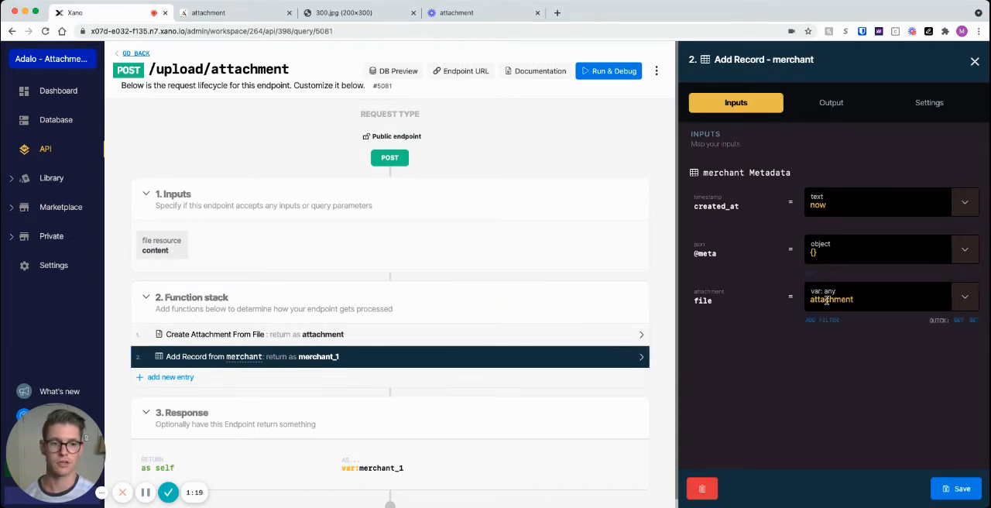
click(974, 62)
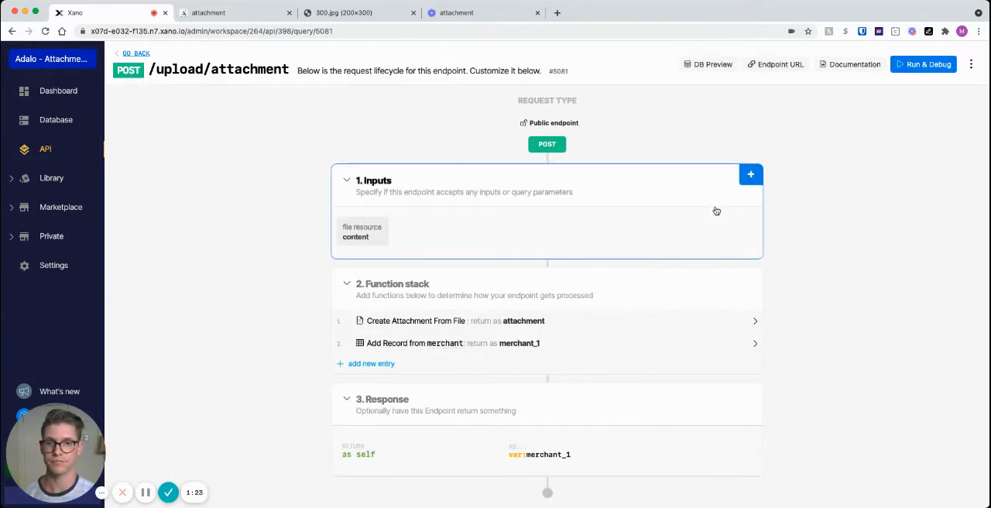
Step: Switch to Adalo and delete the send file action from the Home screen's Save button
click(224, 14)
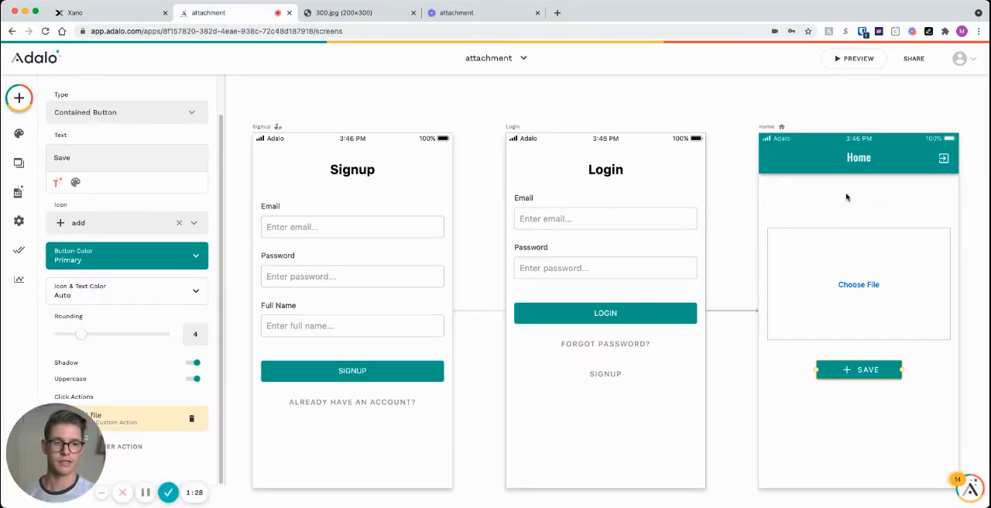
scroll(836, 192, down, 1)
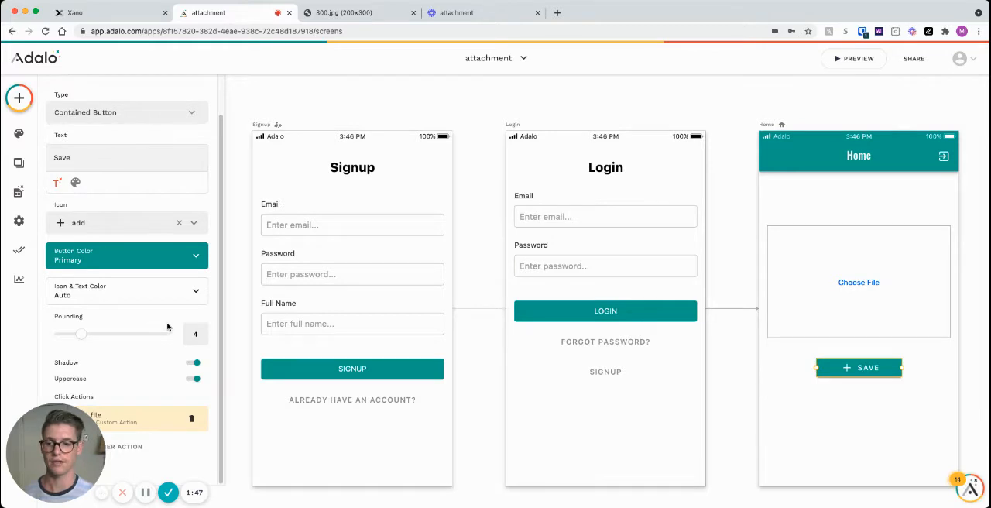
drag(58, 439, 832, 439)
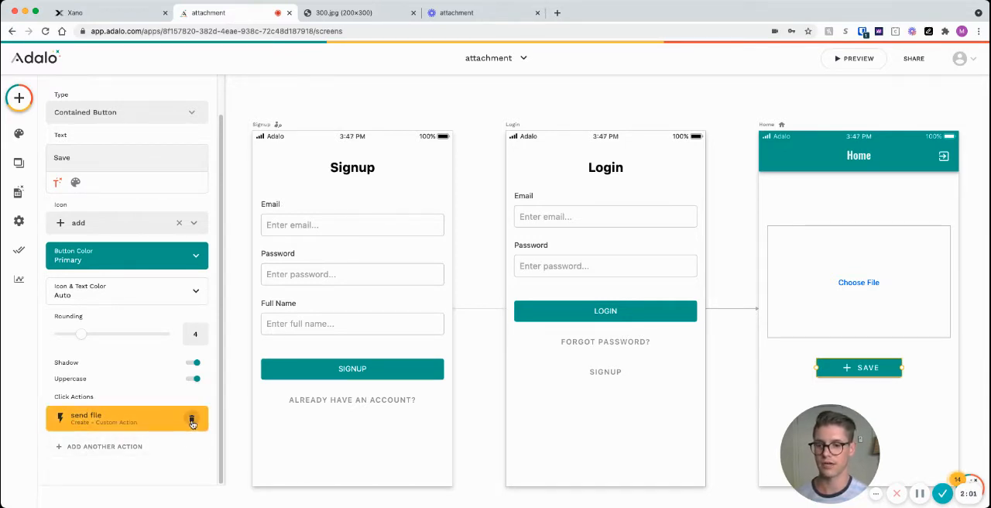
click(191, 421)
Step: Add a new custom action to the Save button, named SEND OUR FILE with type Create, and proceed to its API request
click(84, 454)
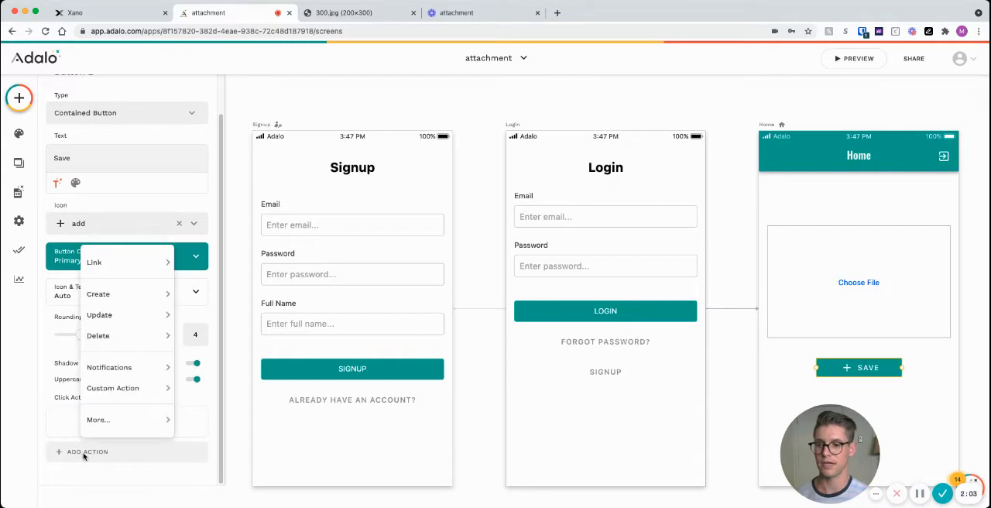
mouse_move(121, 396)
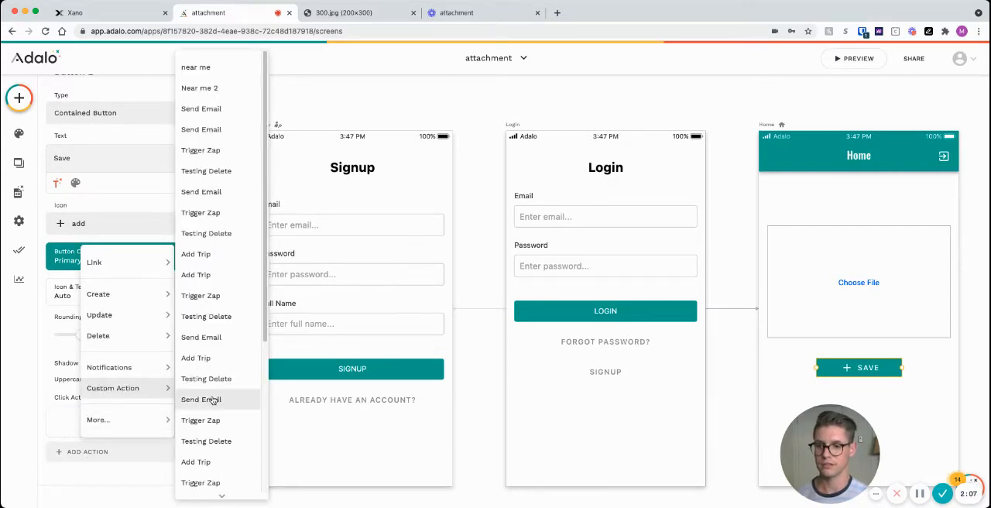
scroll(217, 398, down, 5)
click(215, 483)
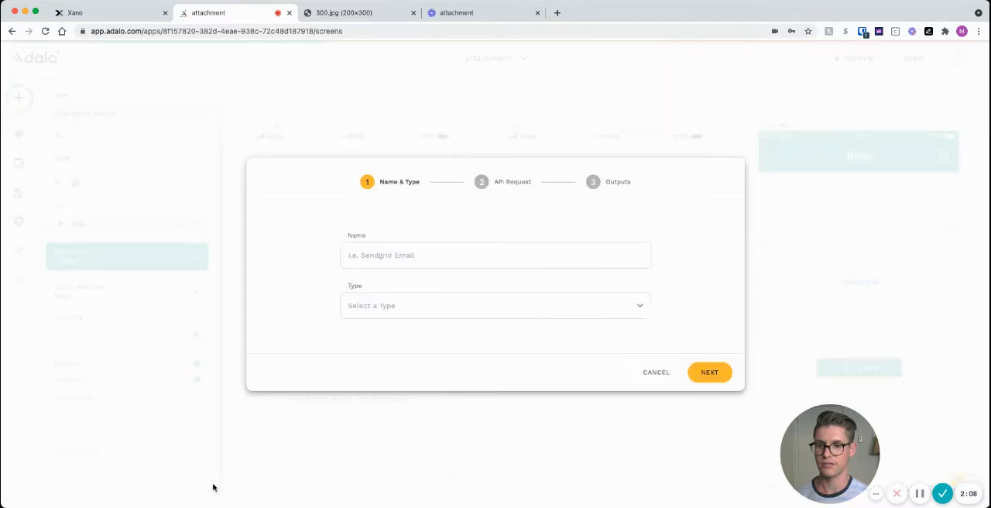
click(385, 261)
text(f)
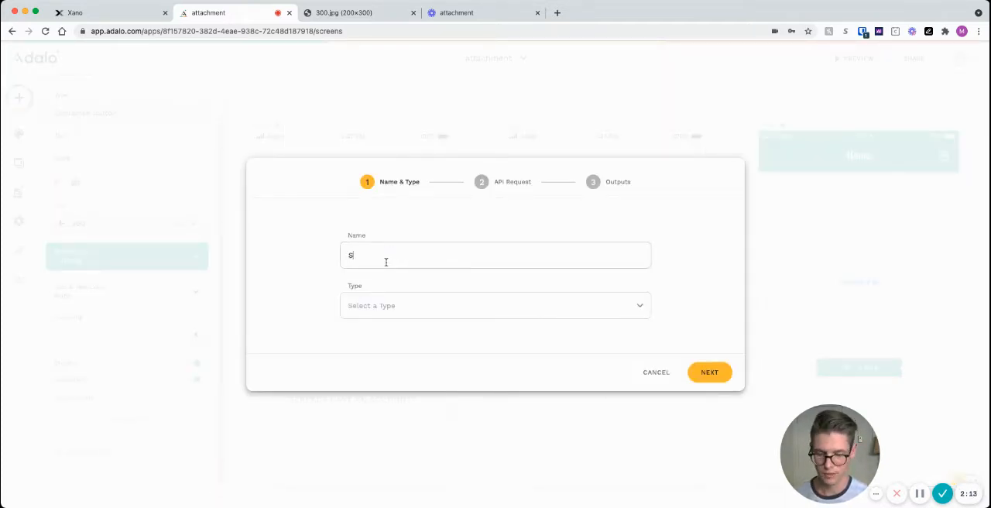
text(END OUR FILE)
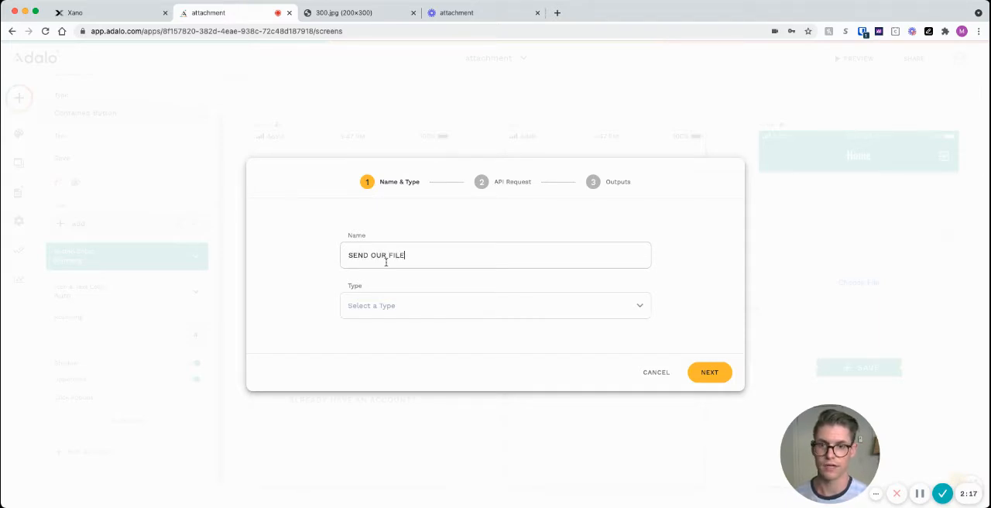
click(451, 301)
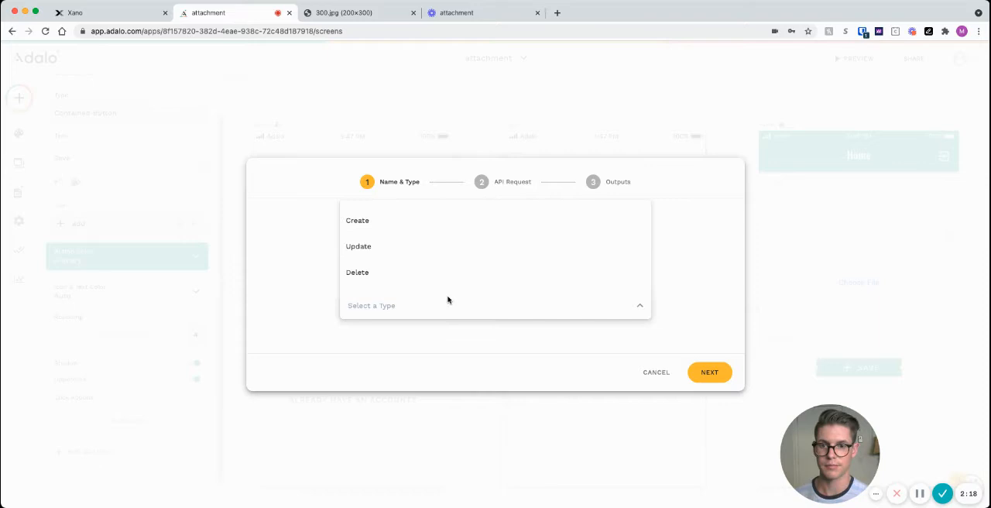
click(401, 224)
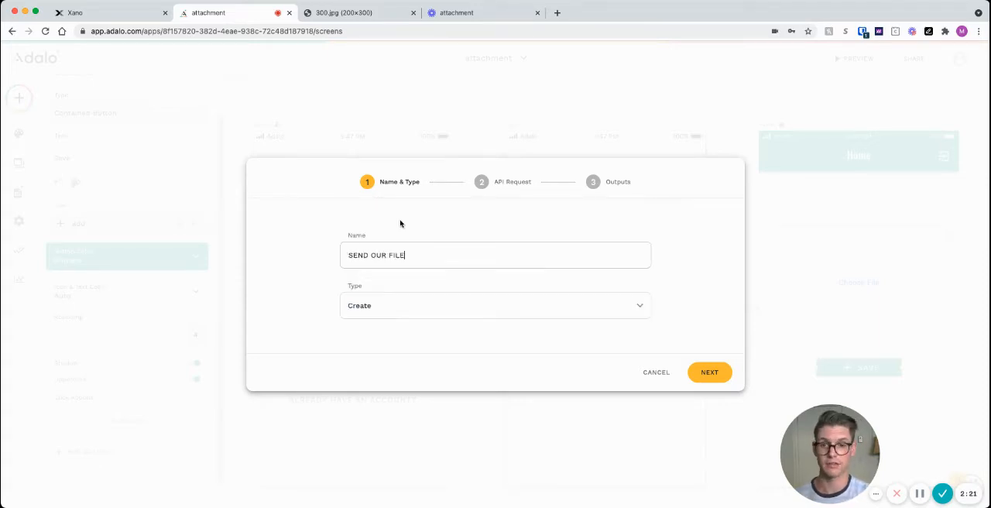
click(709, 372)
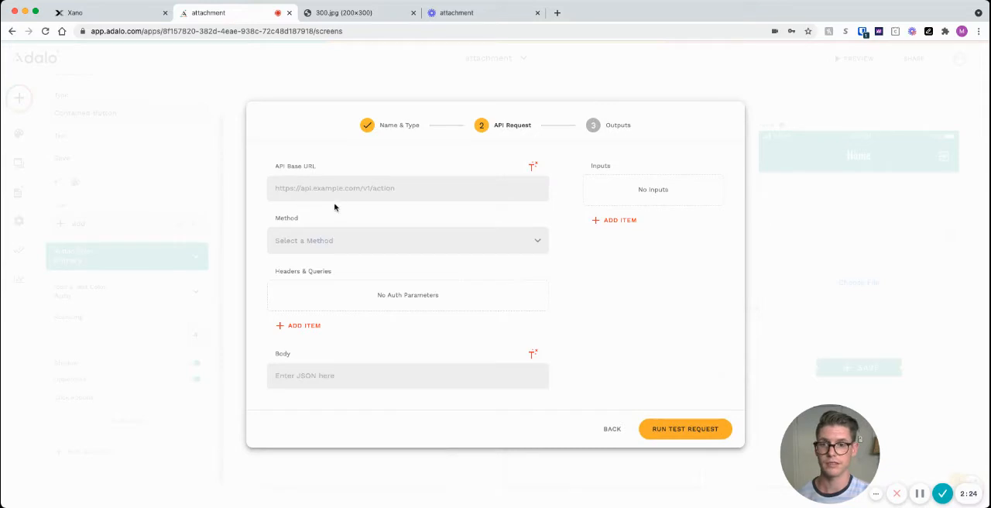
Step: Copy the /upload/attachment endpoint URL from Xano, paste it as the Adalo action's API base URL, and set the method to POST
click(101, 14)
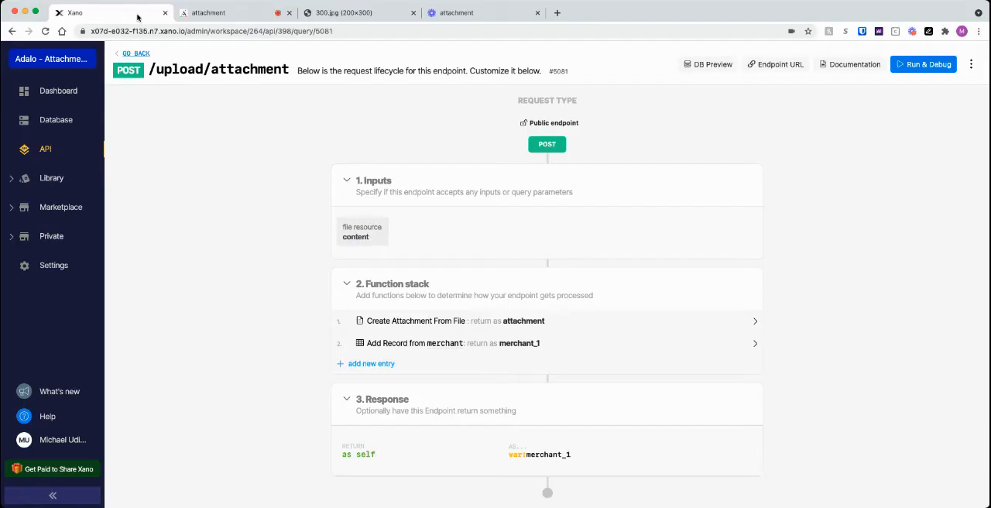
click(772, 66)
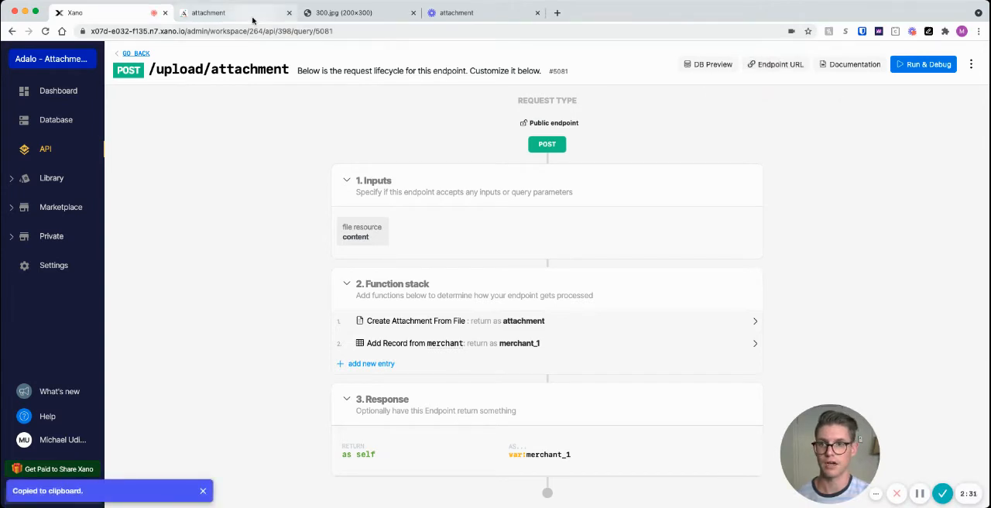
click(253, 17)
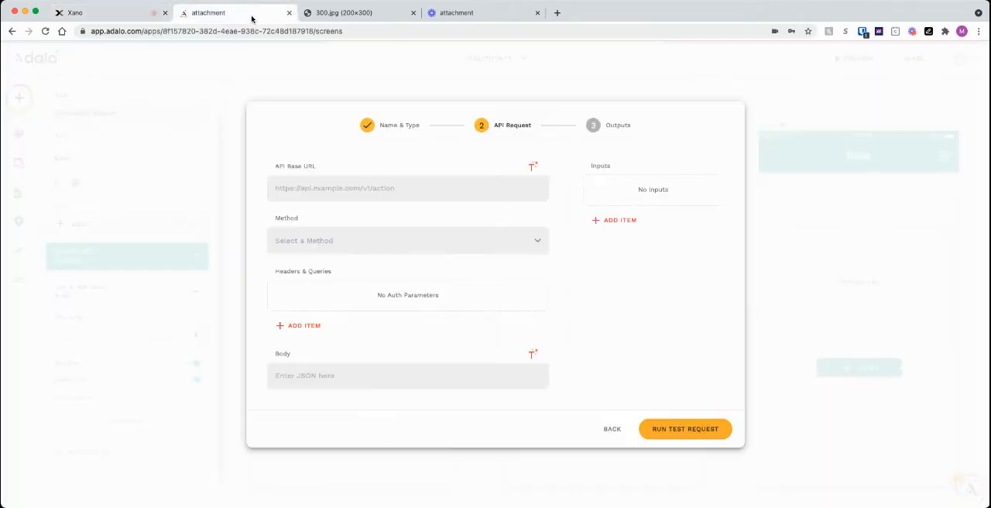
click(364, 182)
key(super+v)
click(423, 246)
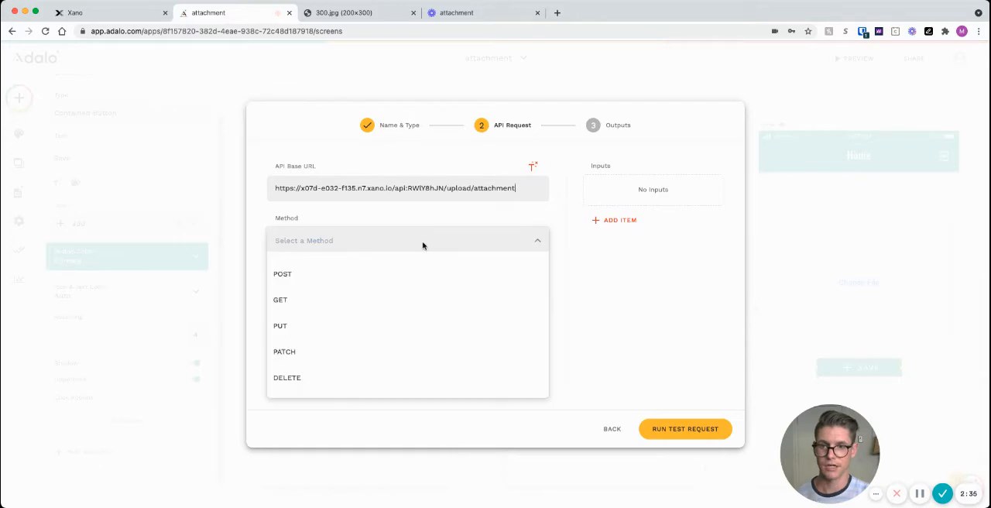
click(360, 279)
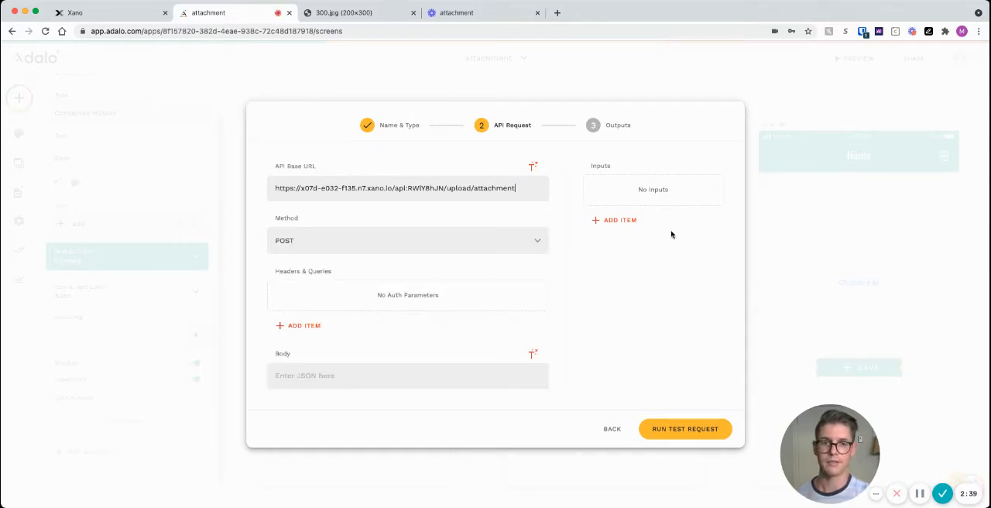
Step: Add a text input named url to the API request
click(611, 219)
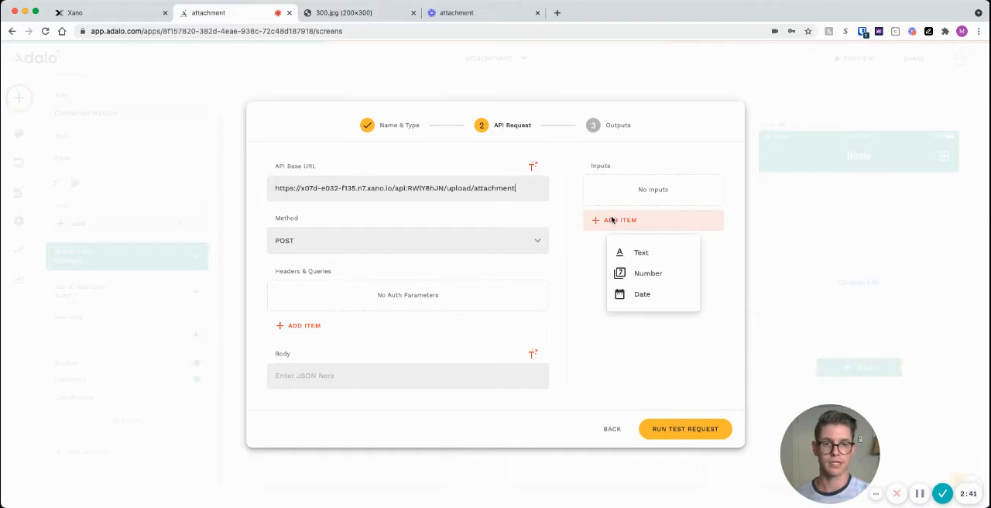
click(641, 251)
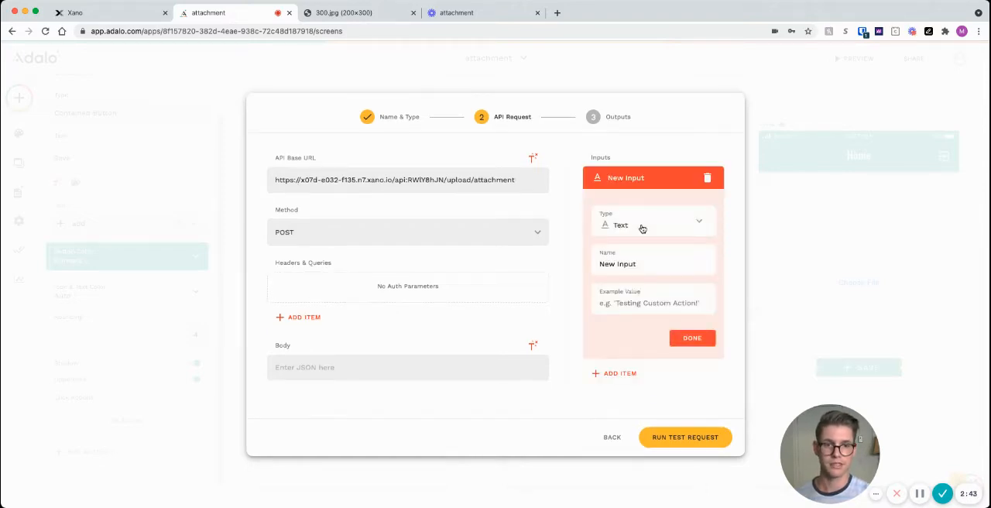
drag(636, 264, 599, 265)
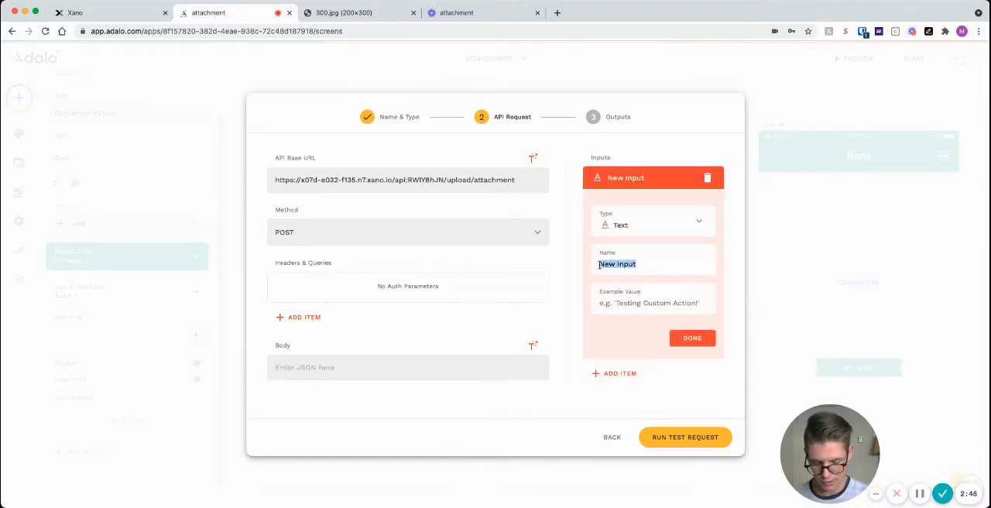
text(url)
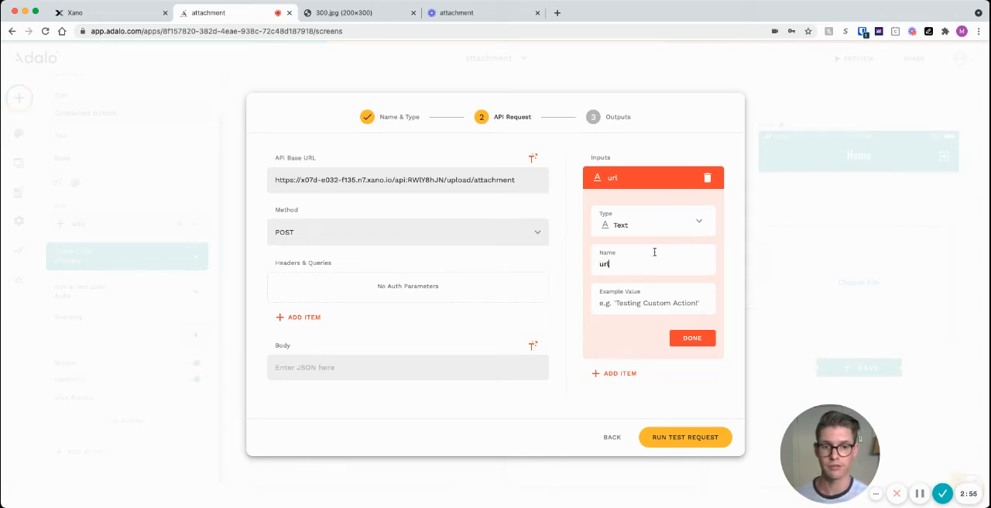
Step: Copy the 300.jpg image URL from its browser tab and set it as the url input's example value in Adalo
click(332, 15)
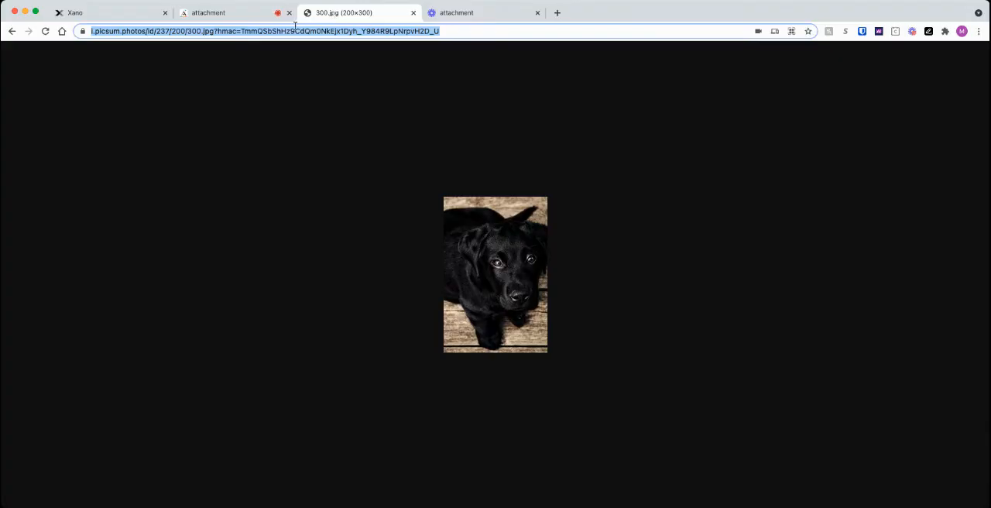
click(234, 16)
click(652, 302)
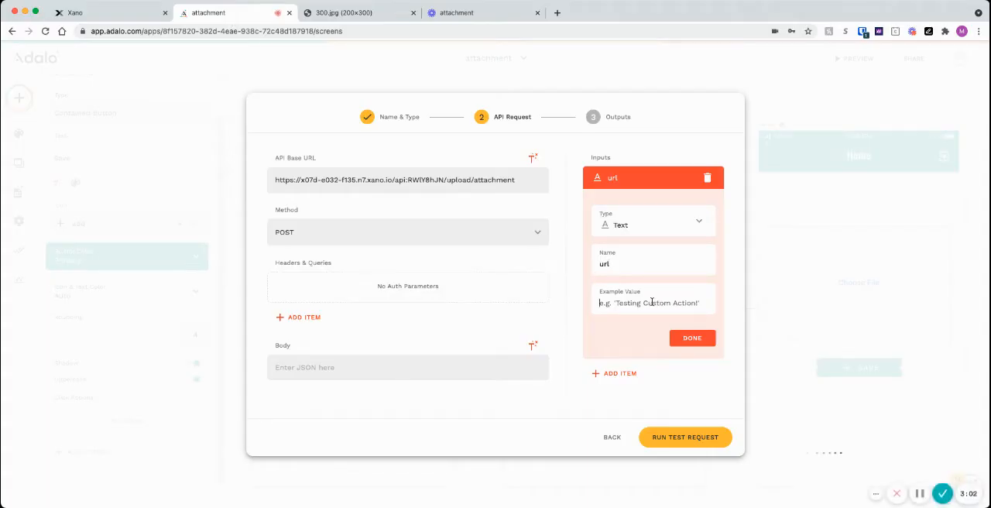
key(super+v)
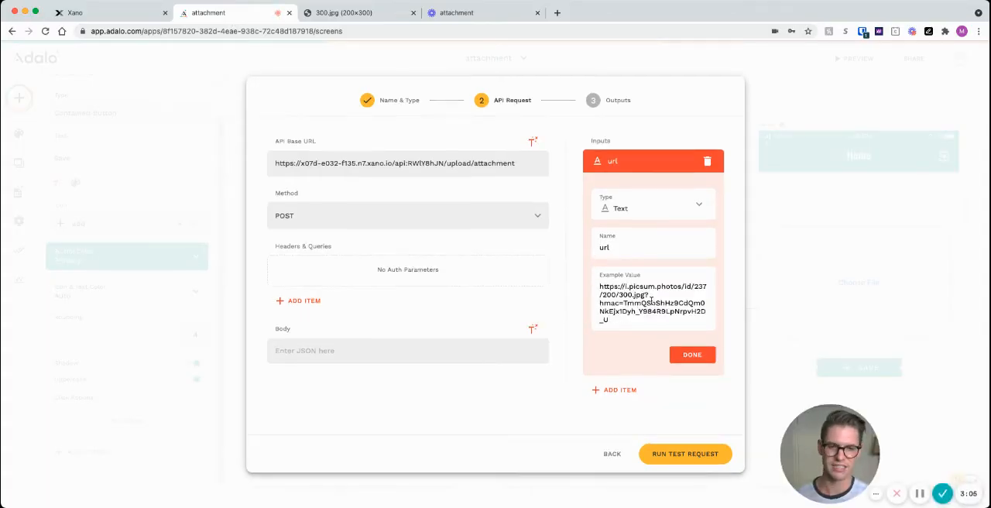
click(692, 356)
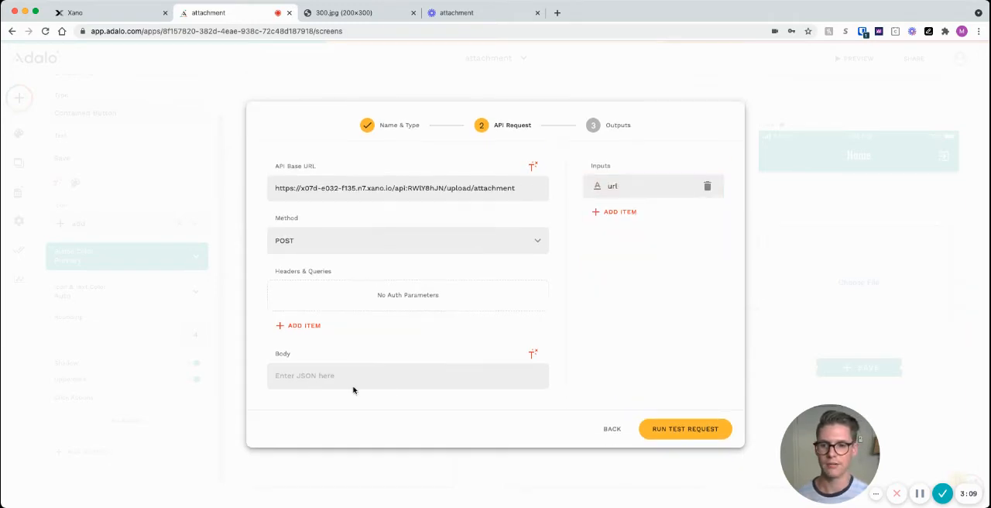
Step: Copy the content JSON from the Xano endpoint's Run & Debug view and paste it as the Adalo request body
click(115, 20)
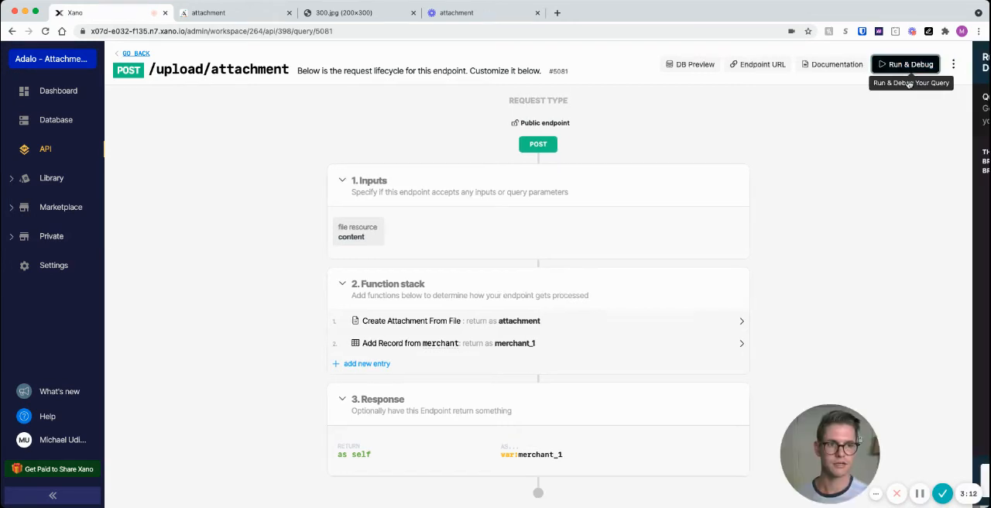
click(920, 65)
drag(723, 195, 694, 163)
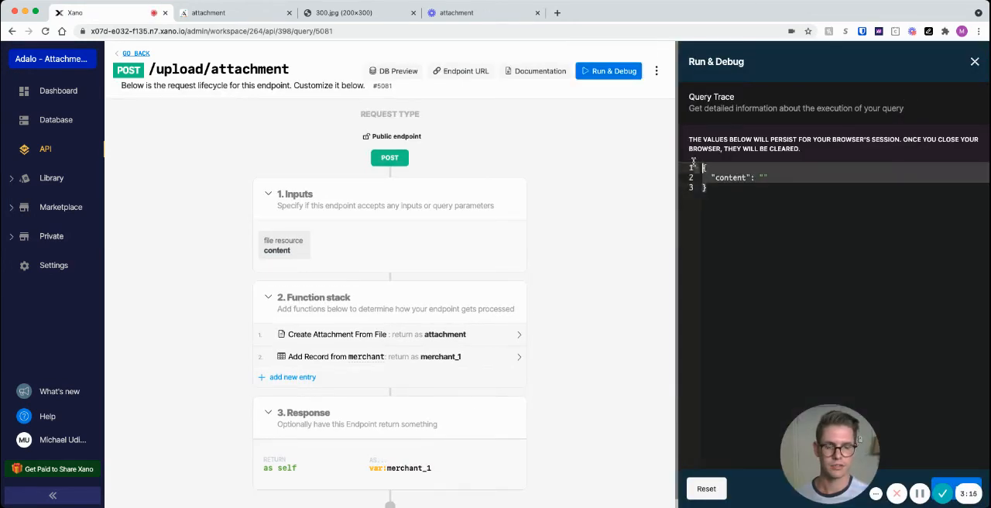
click(227, 15)
click(313, 371)
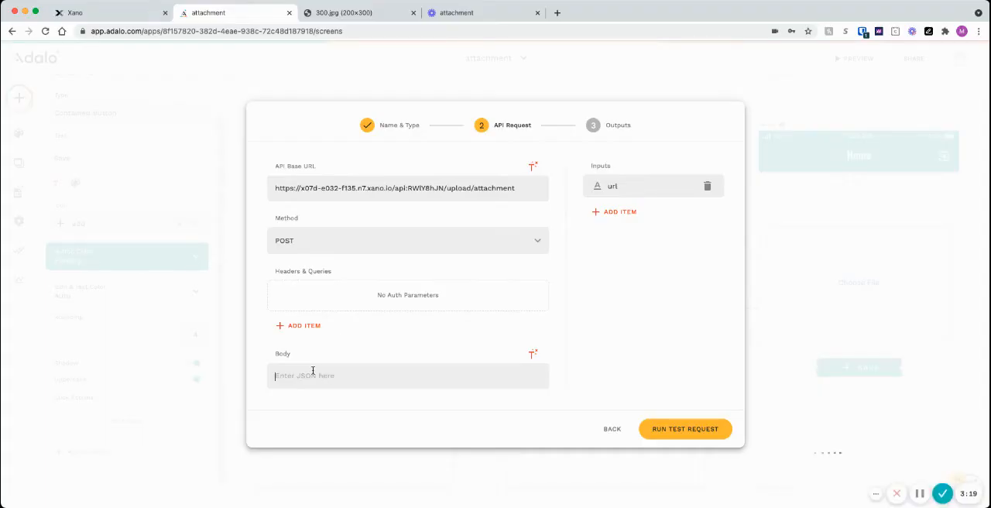
key(ctrl+v)
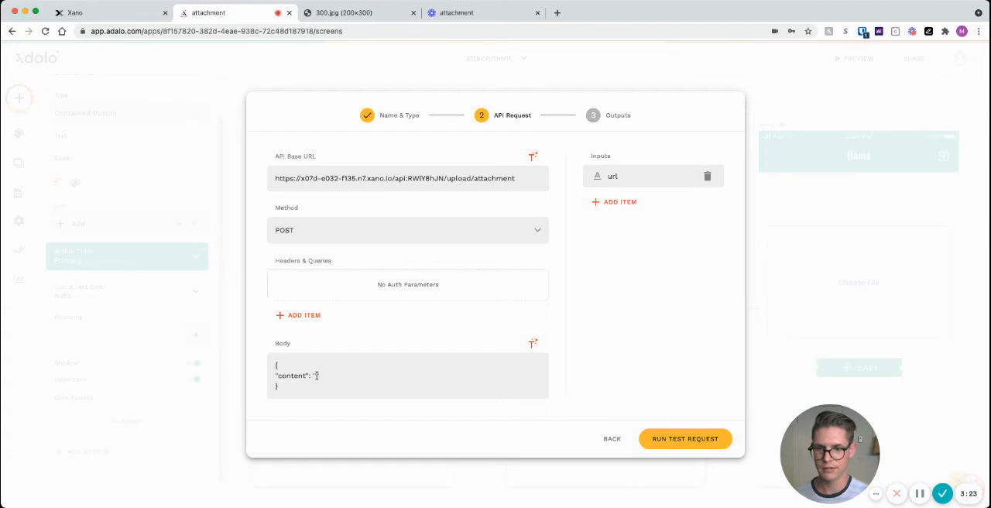
Step: Insert the url input as the content value in the body, then run the test request and review its outputs
click(532, 346)
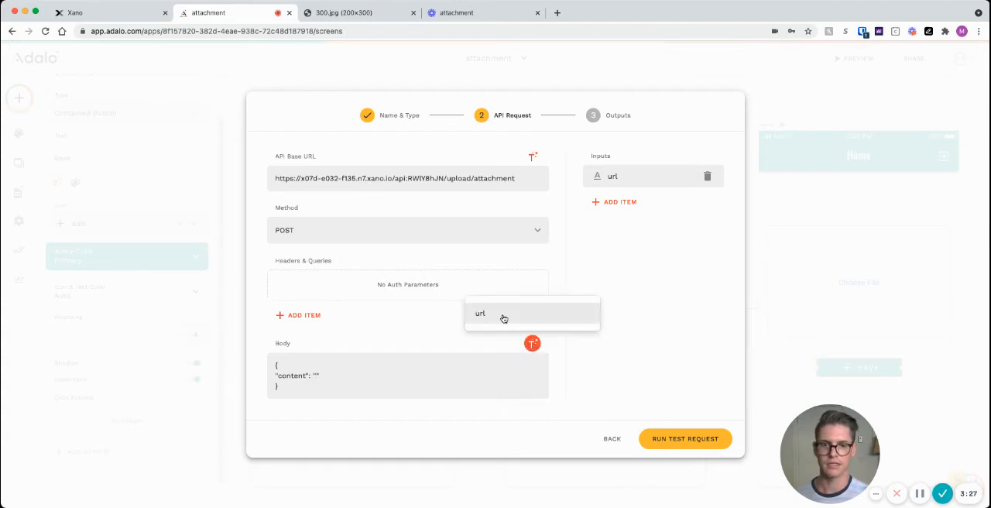
click(503, 314)
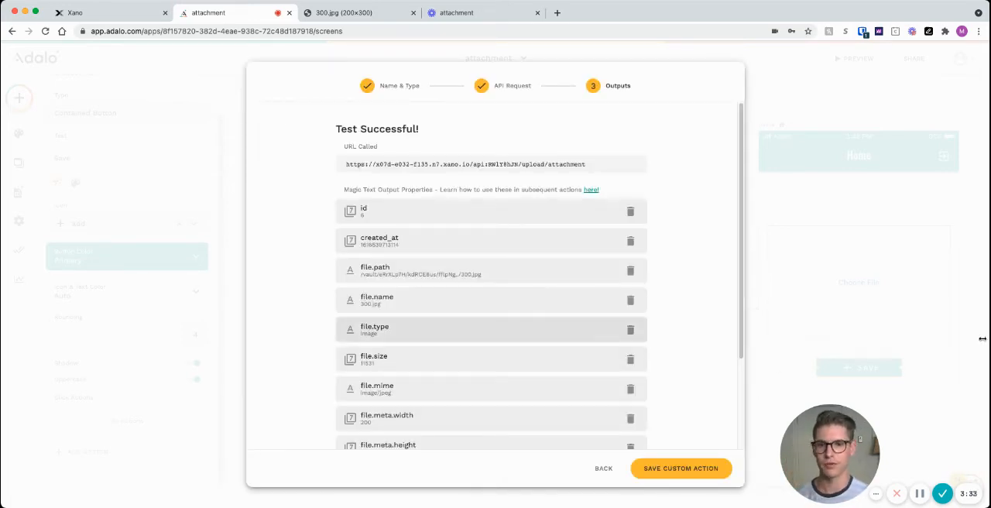
scroll(422, 233, down, 3)
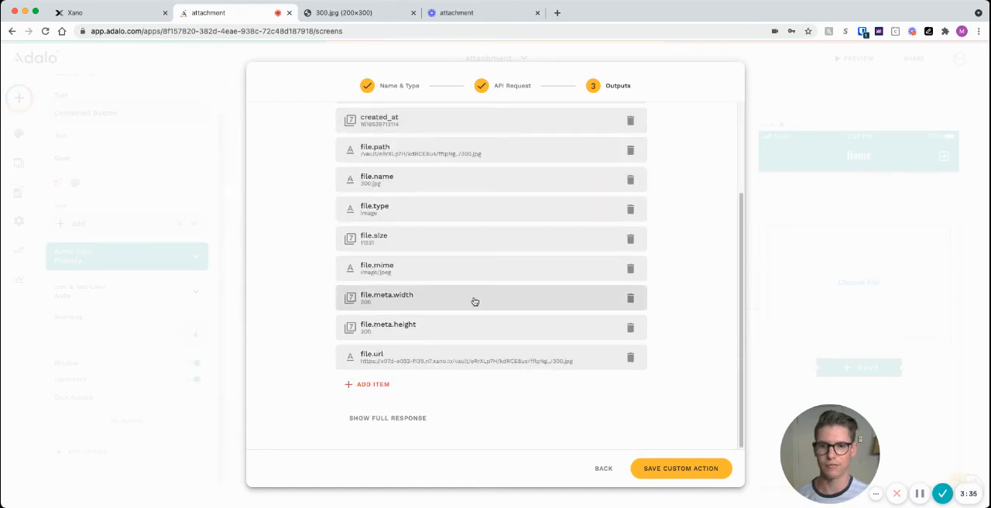
scroll(474, 301, up, 3)
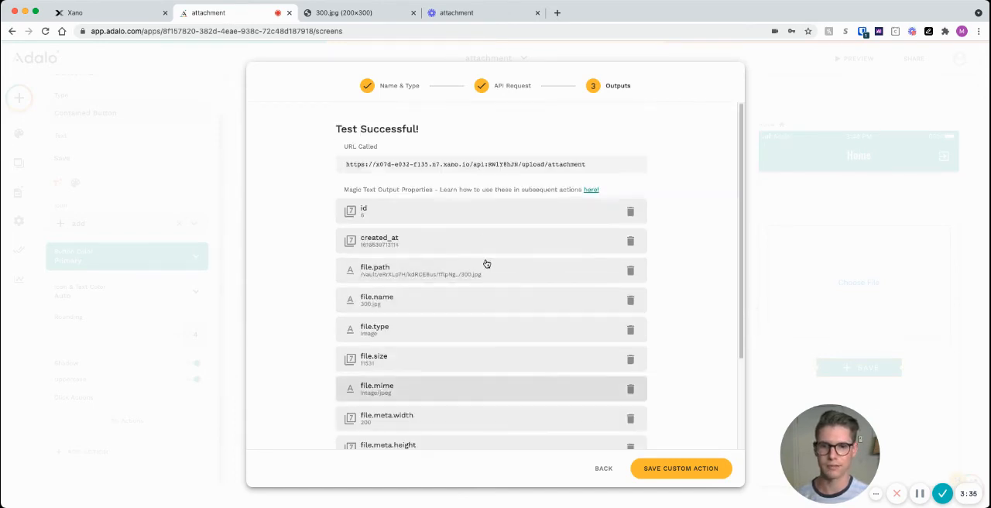
Step: Save the custom action and set SEND OUR FILE's url to the URL of the File Picker form input
click(685, 474)
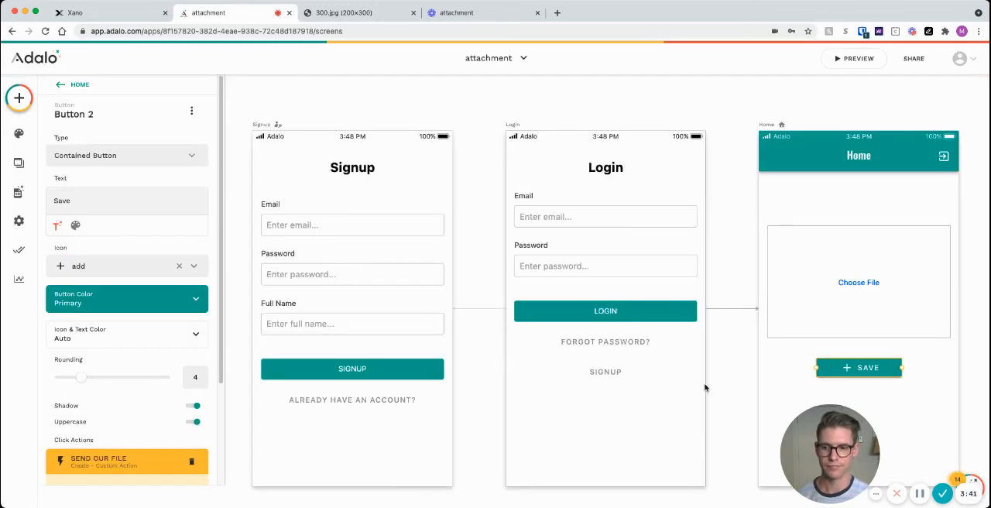
scroll(132, 399, down, 3)
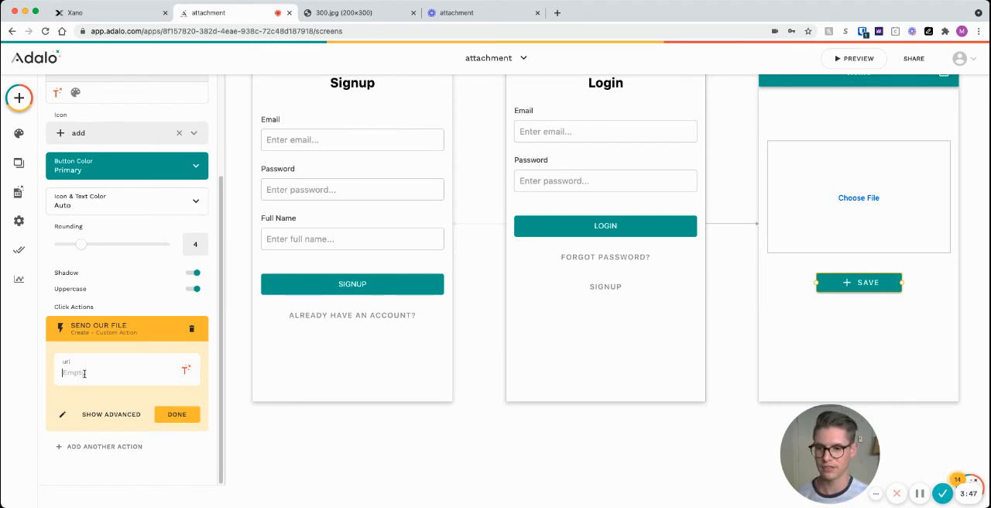
click(186, 373)
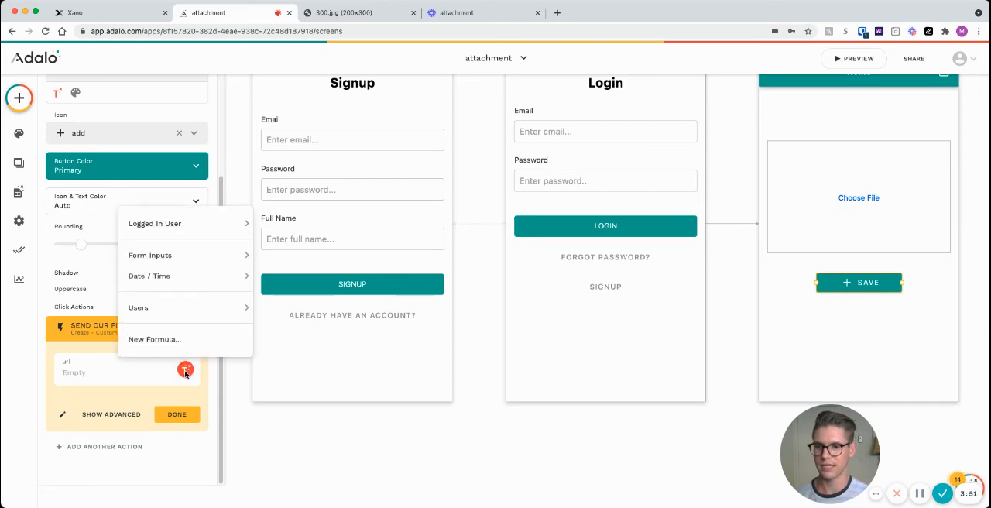
mouse_move(165, 263)
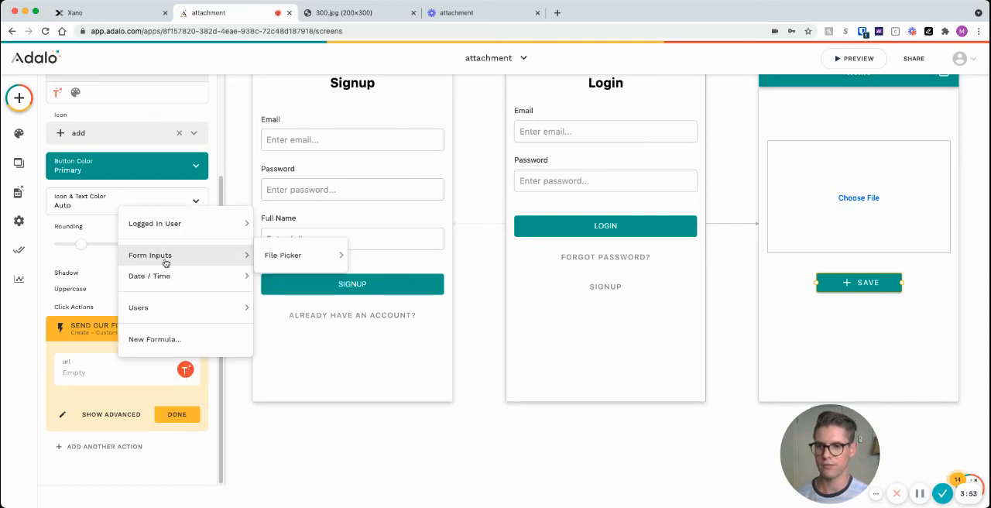
mouse_move(299, 253)
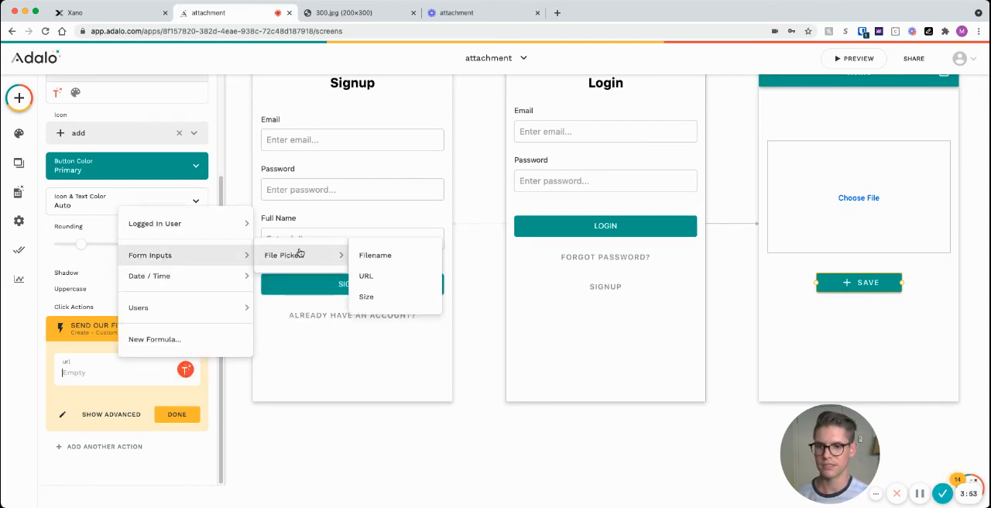
click(367, 276)
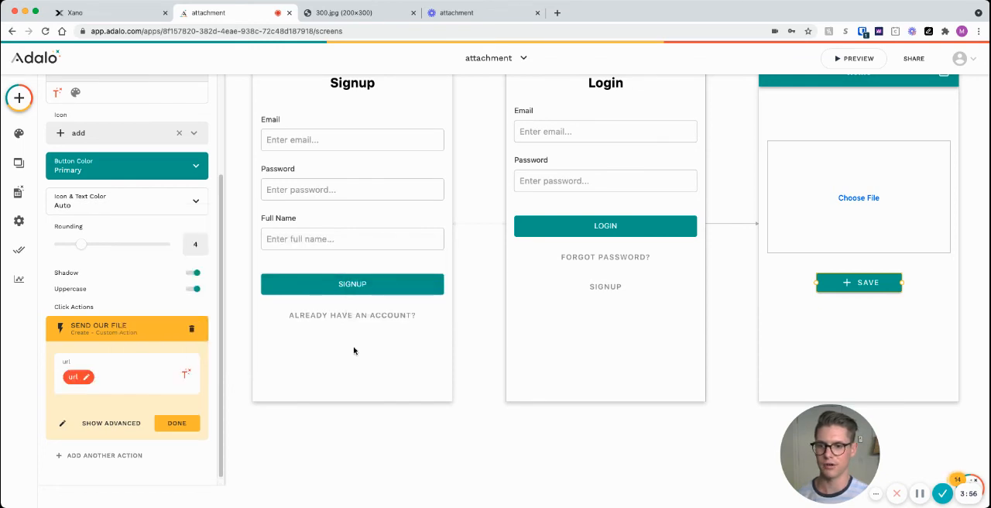
click(177, 423)
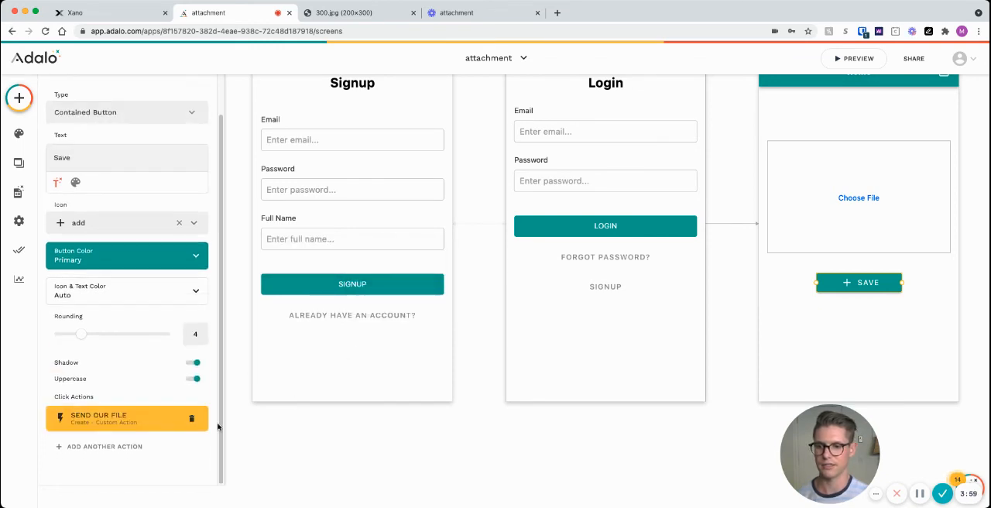
Step: Preview the app and submit Football API.pdf through the Home screen's file picker with Save
scroll(498, 411, up, 1)
click(853, 59)
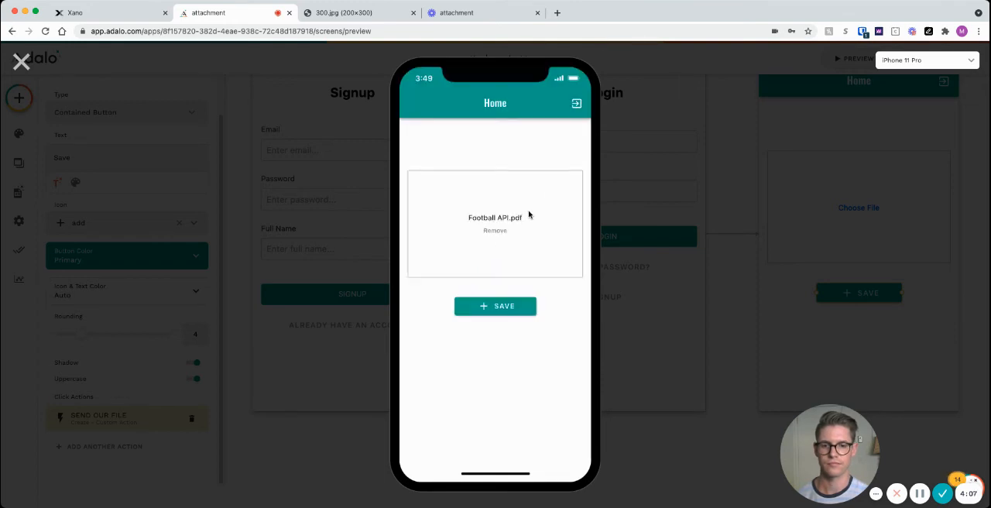
click(493, 231)
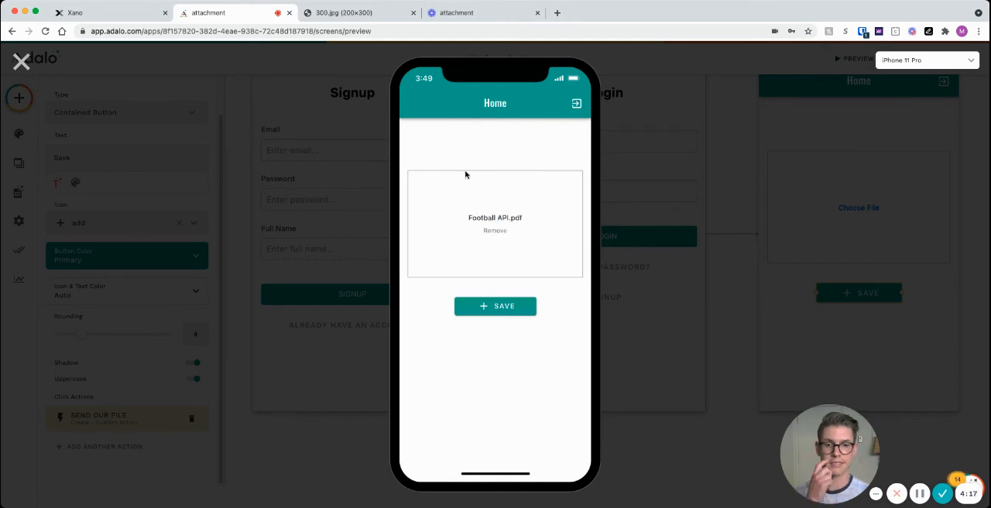
click(495, 308)
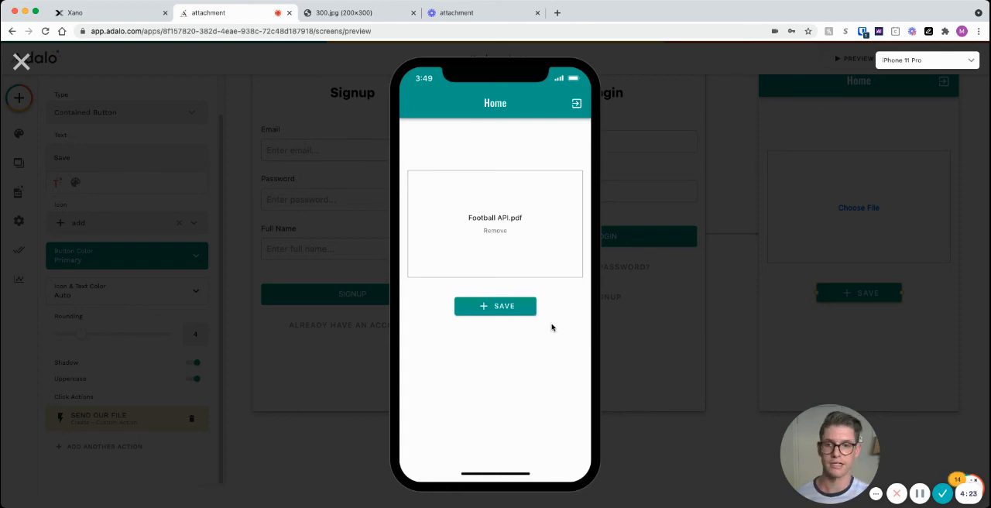
Step: Switch to Xano and open the merchant table in the database to check the uploaded records
click(85, 13)
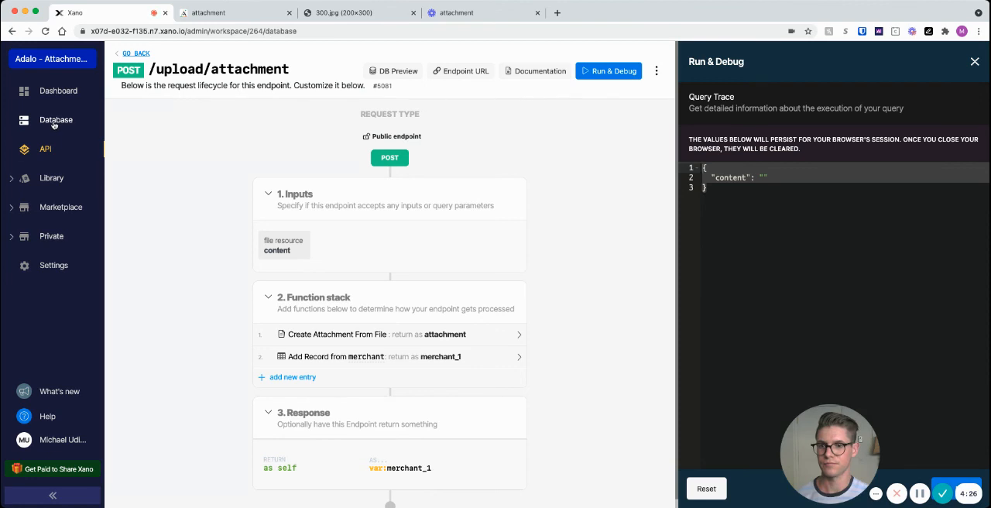
click(54, 122)
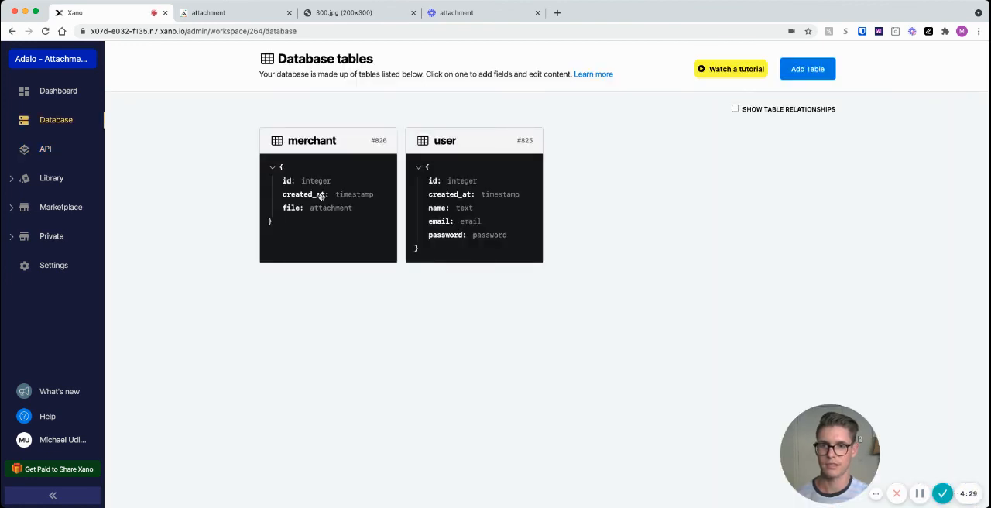
click(320, 196)
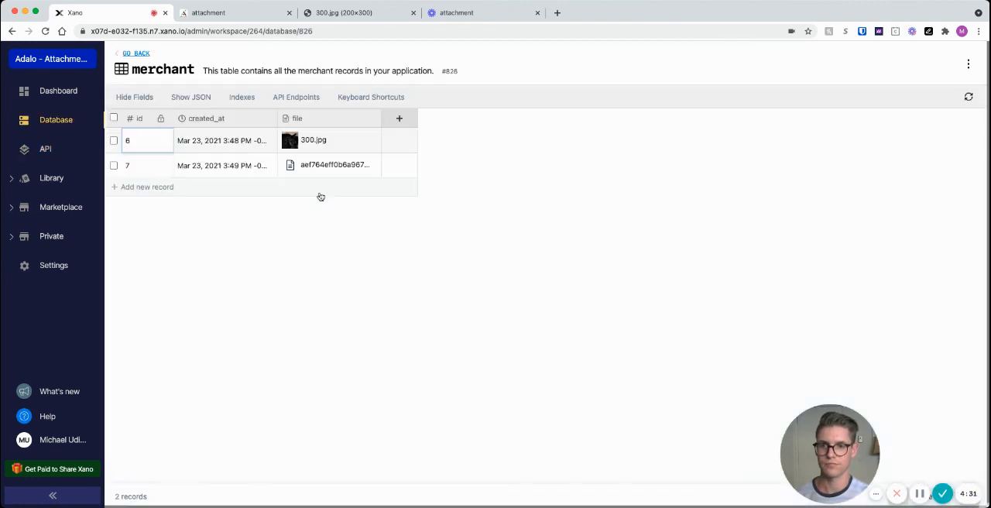
Step: Open the PDF attachment in merchant record 7, download it, and close the file viewer
click(290, 166)
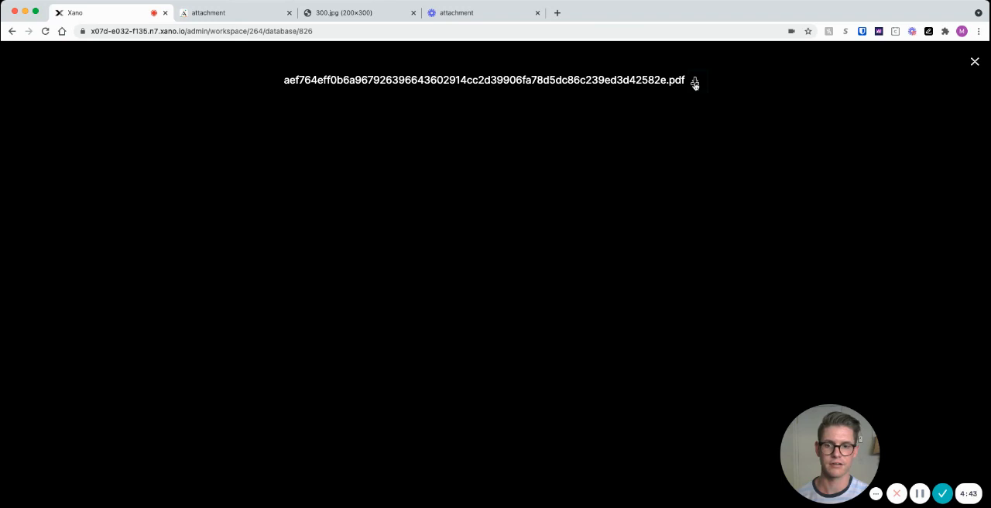
click(695, 82)
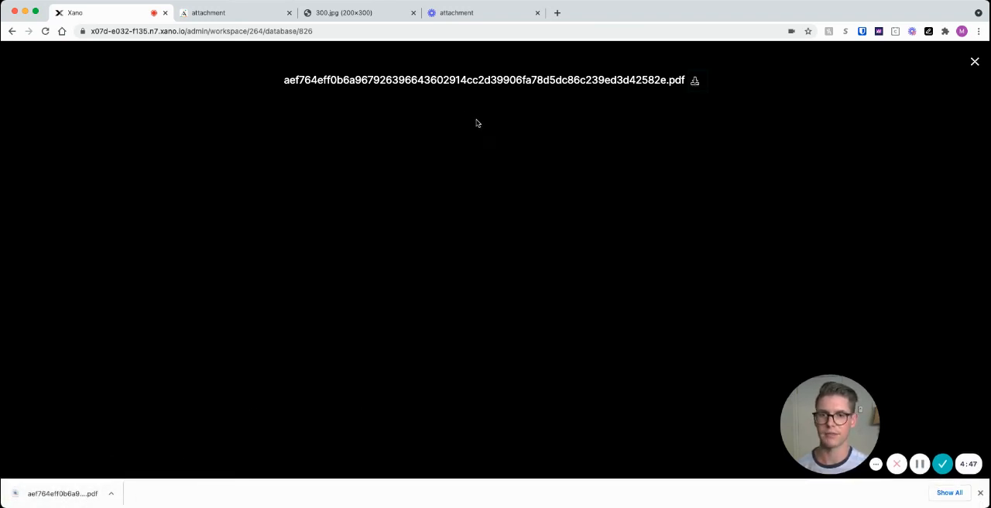
click(974, 63)
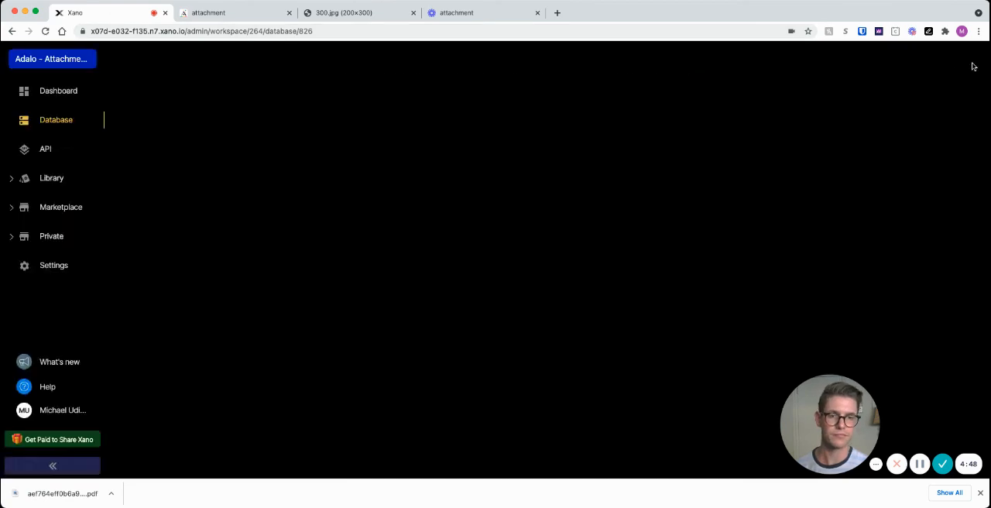